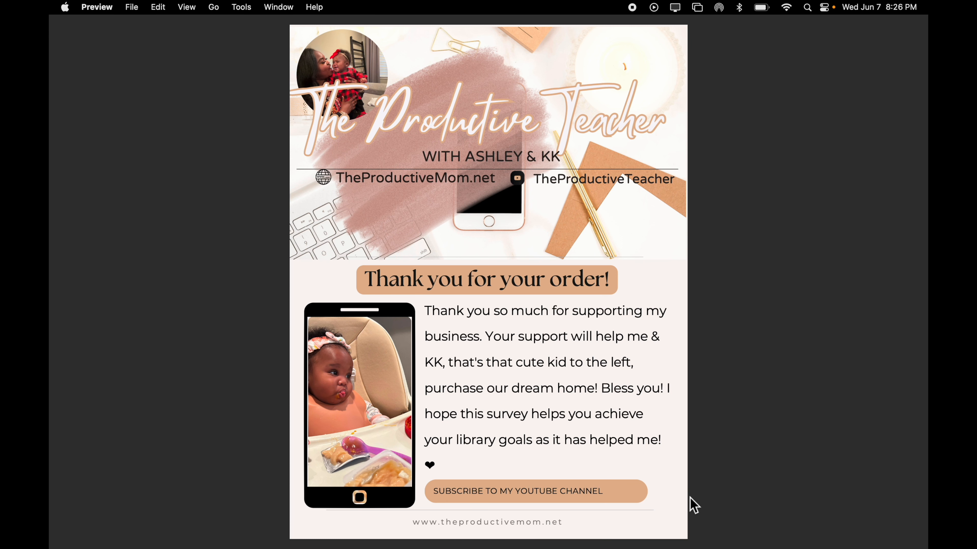
Open the Staff Survey link from page 2 of the PDF in Google Chrome and make a copy of Teacher Library Survey.
scroll(694, 505, "down", 3)
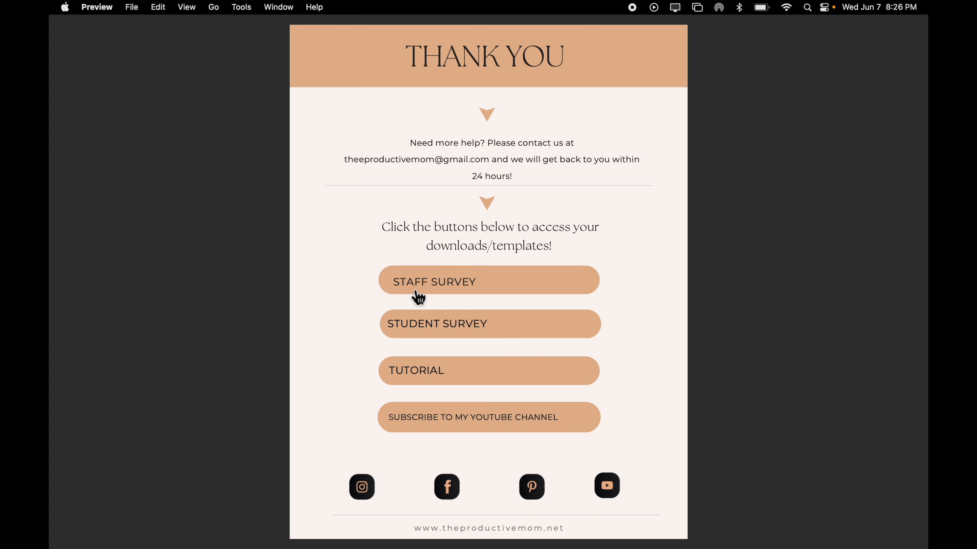
left_click(419, 296)
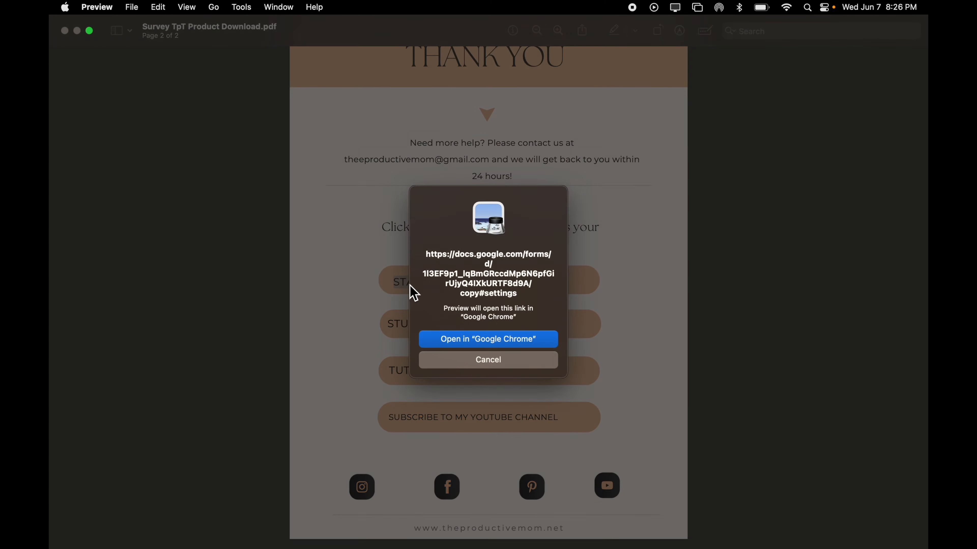
left_click(445, 342)
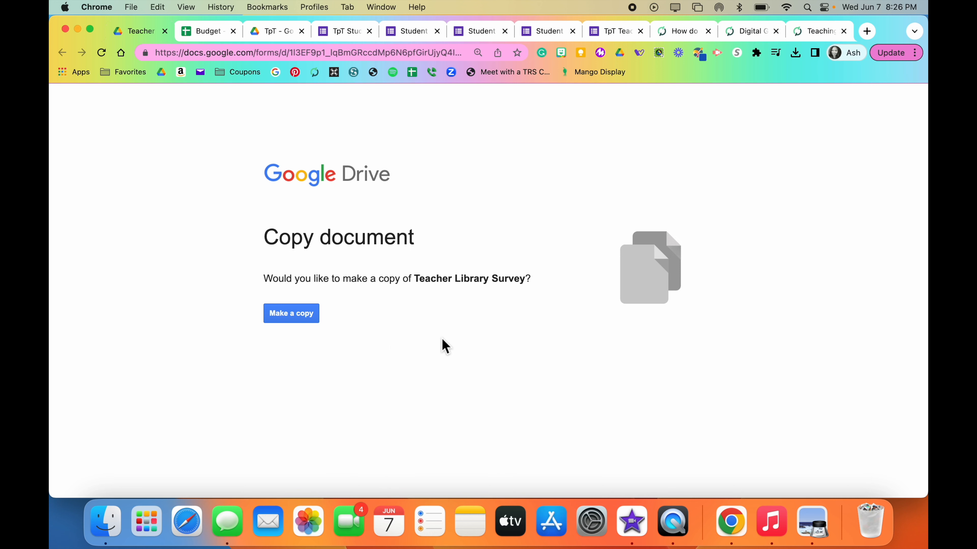
left_click(304, 317)
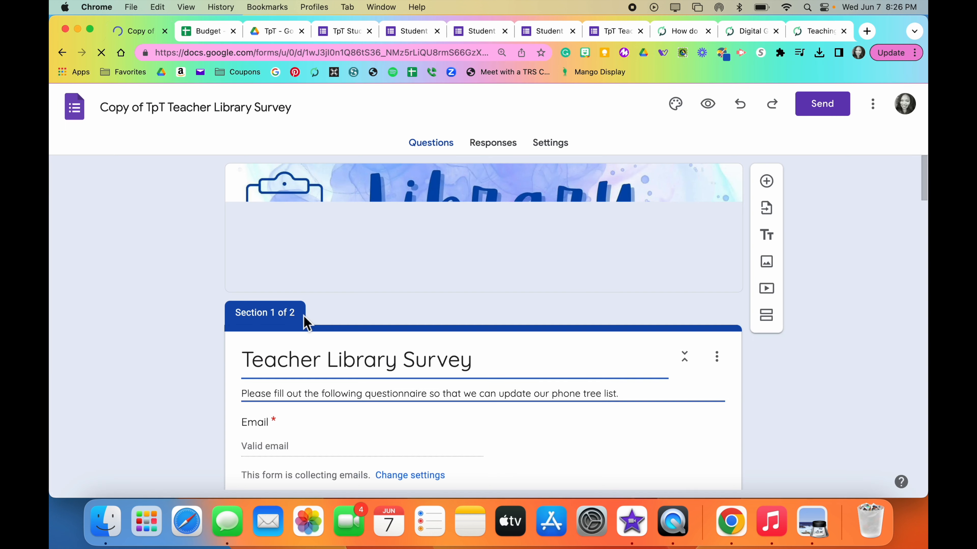
Open the copied form's settings and expand the Responses options on how responses are collected and protected.
left_click(435, 149)
left_click(562, 154)
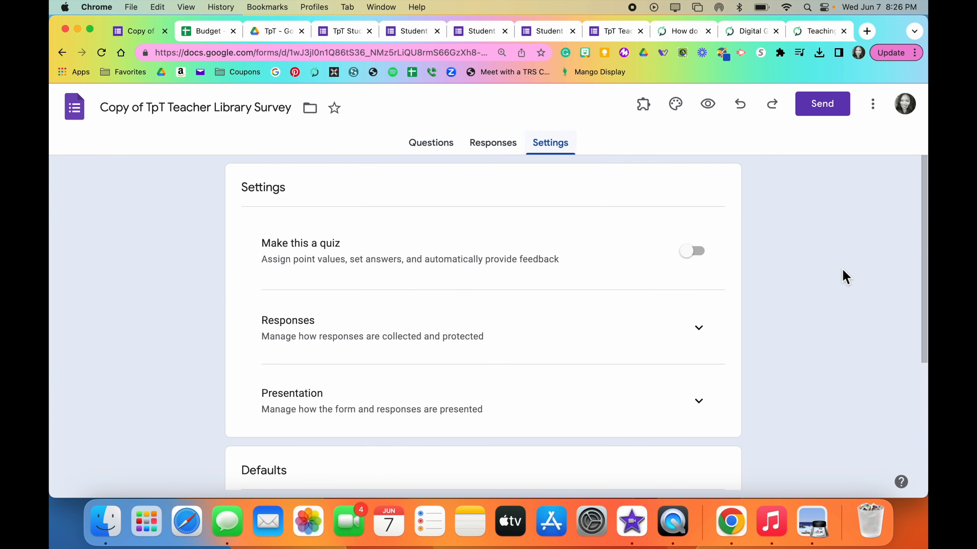
left_click_drag(919, 185, 919, 196)
scroll(918, 196, "up", 1)
left_click(709, 330)
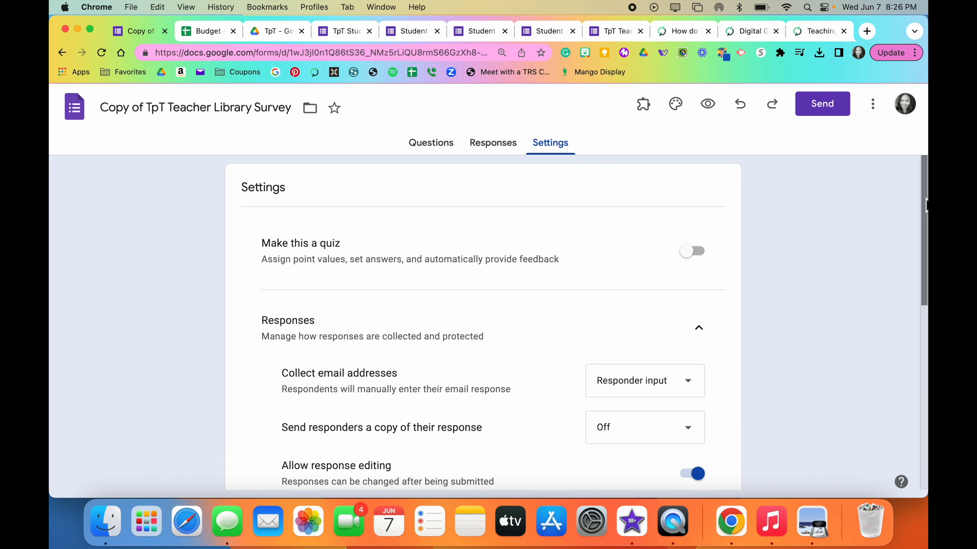
scroll(922, 269, "down", 3)
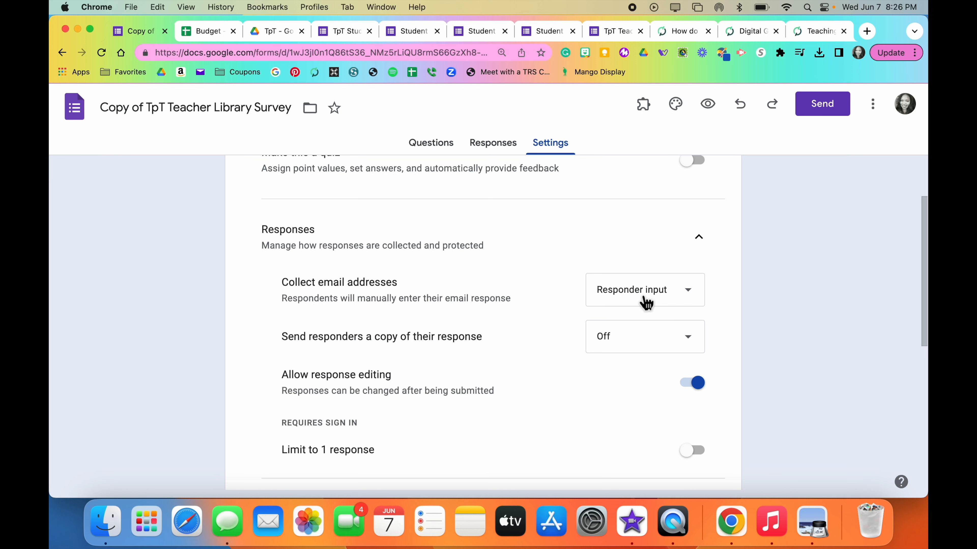
Set Collect email addresses to Verified and return to the form's questions to check the email section.
left_click(442, 152)
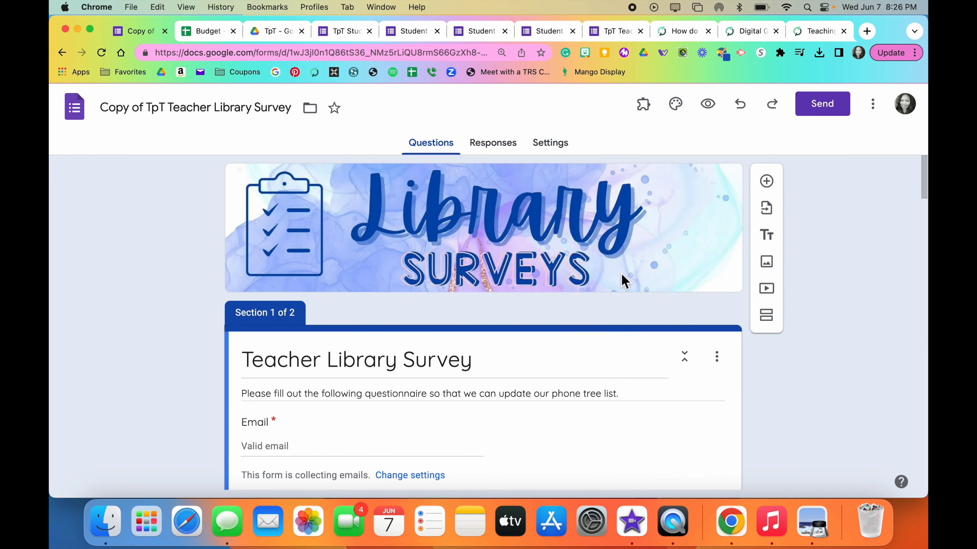
left_click(549, 146)
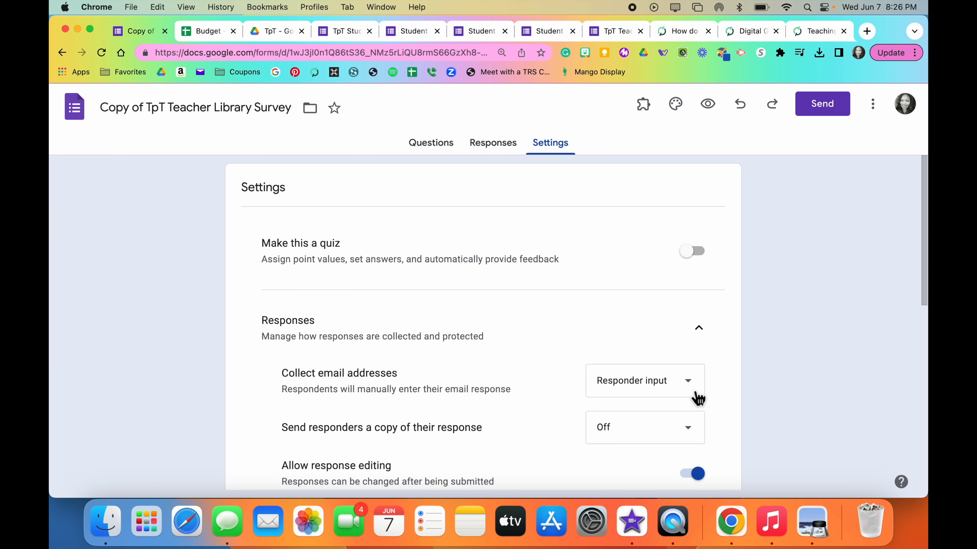
left_click(694, 392)
left_click(637, 361)
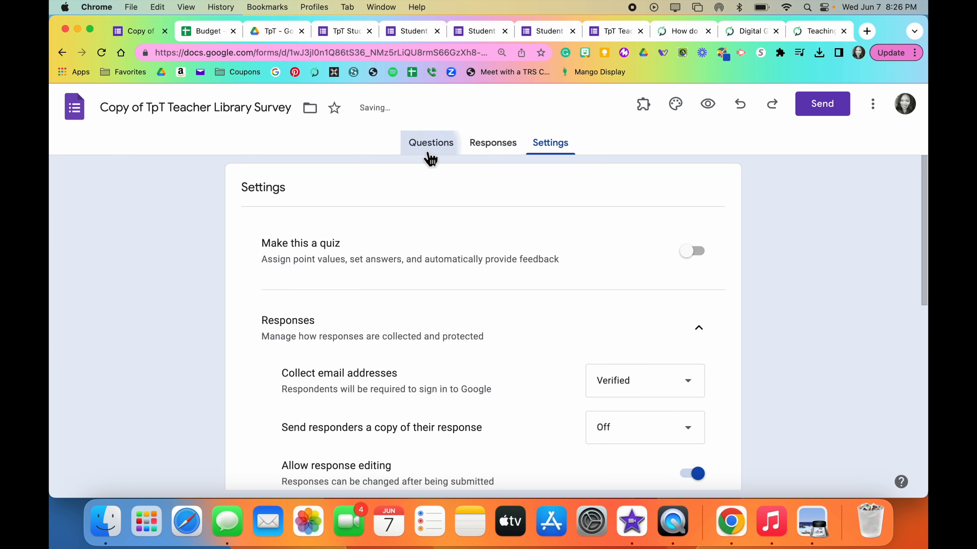
left_click(429, 155)
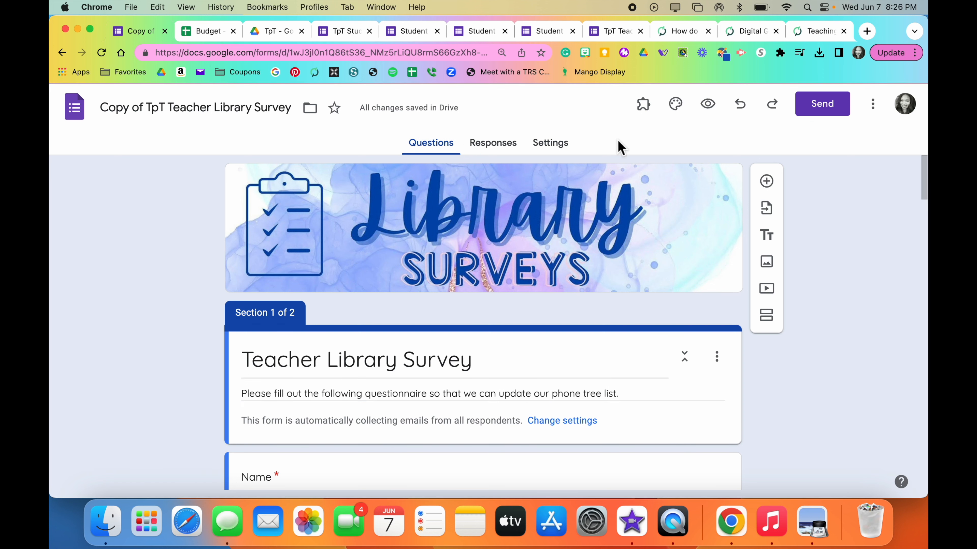
Look at the available choices for sending responders a copy of their response, leaving the setting as it is.
left_click(567, 146)
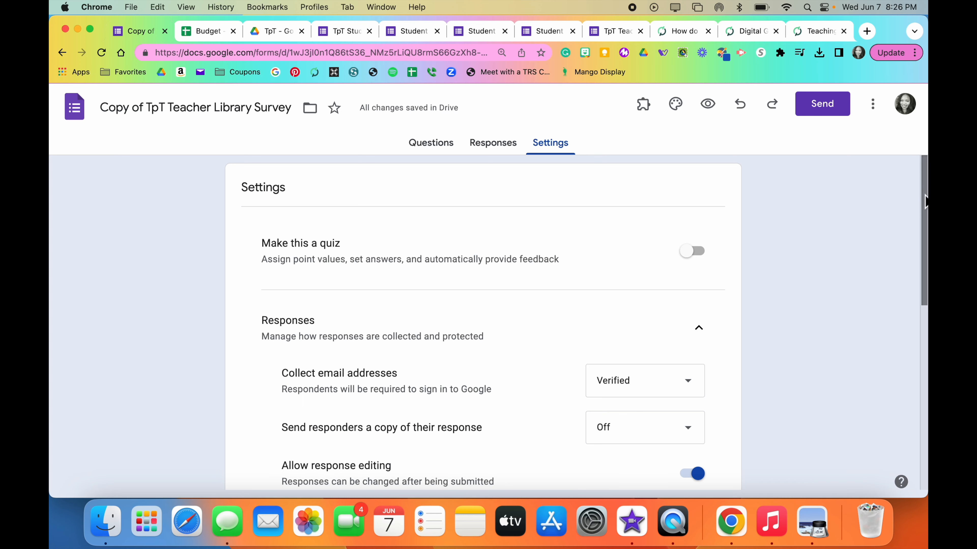
left_click_drag(925, 201, 908, 253)
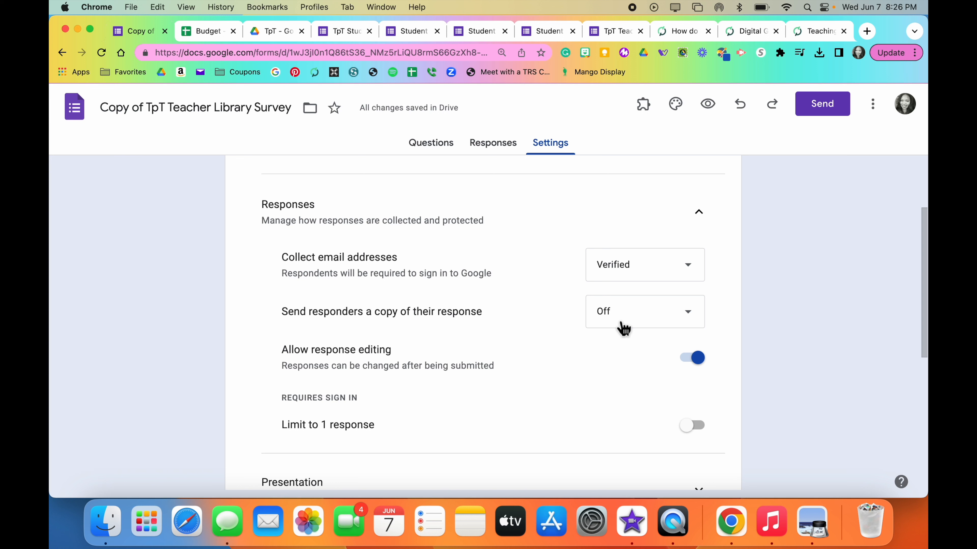
left_click(679, 323)
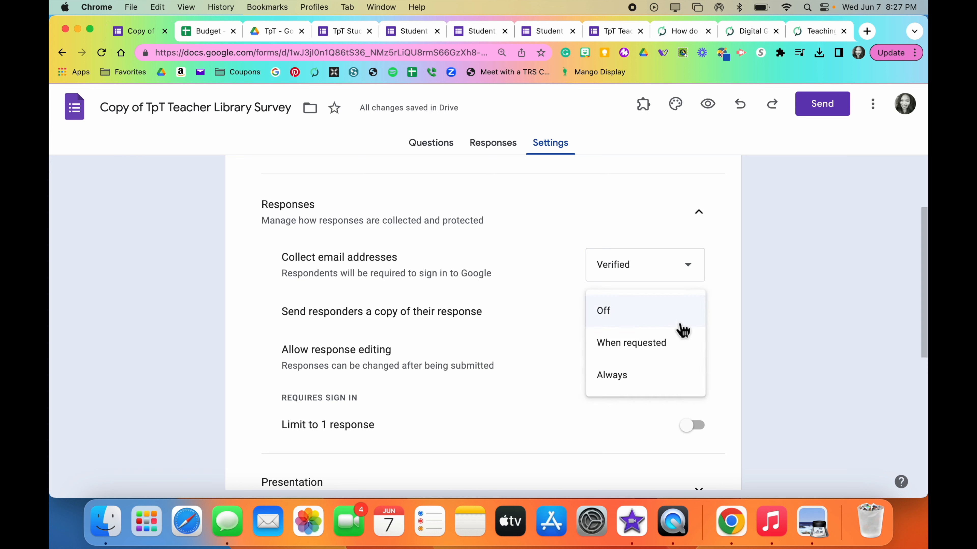
left_click(719, 327)
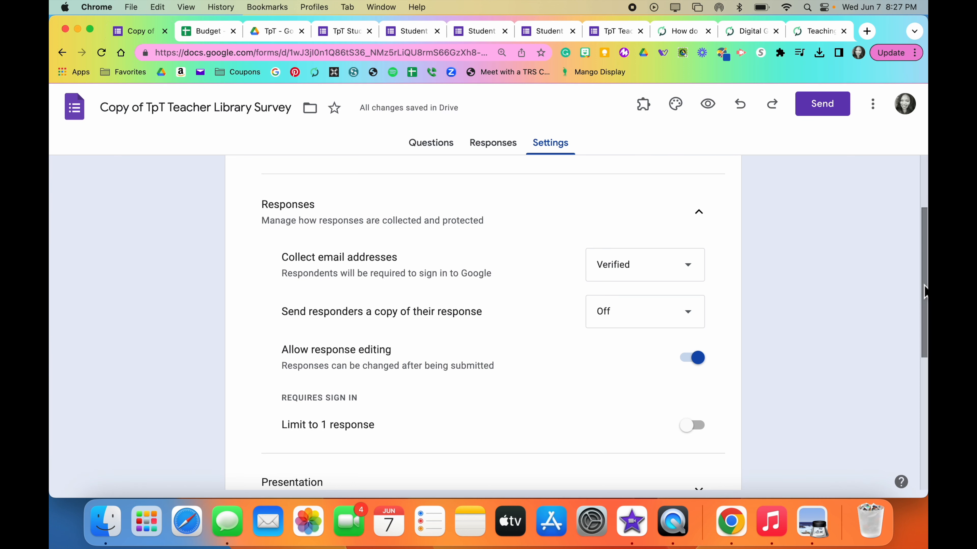
Expand the Presentation settings and review the form presentation, after submission and restriction options.
scroll(909, 343, "down", 3)
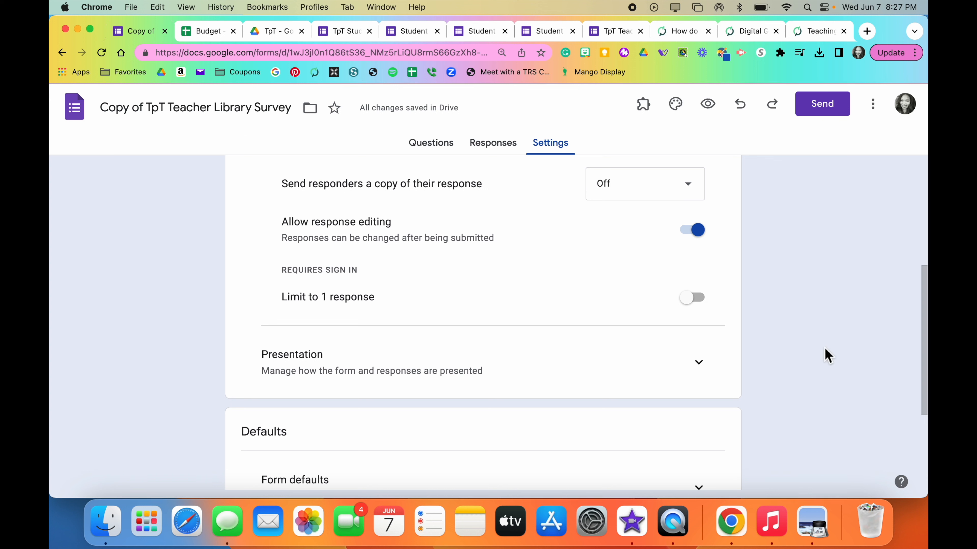
left_click_drag(923, 326, 916, 345)
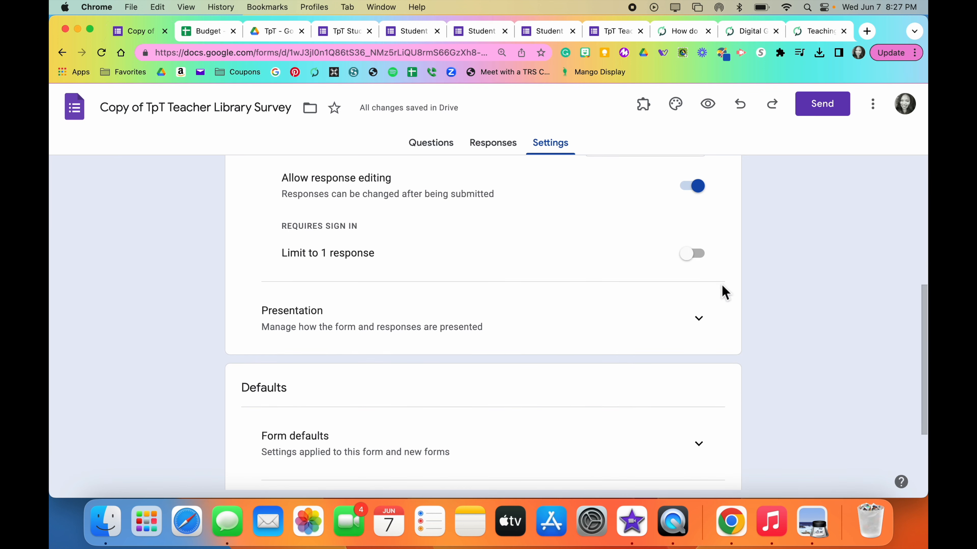
left_click(705, 330)
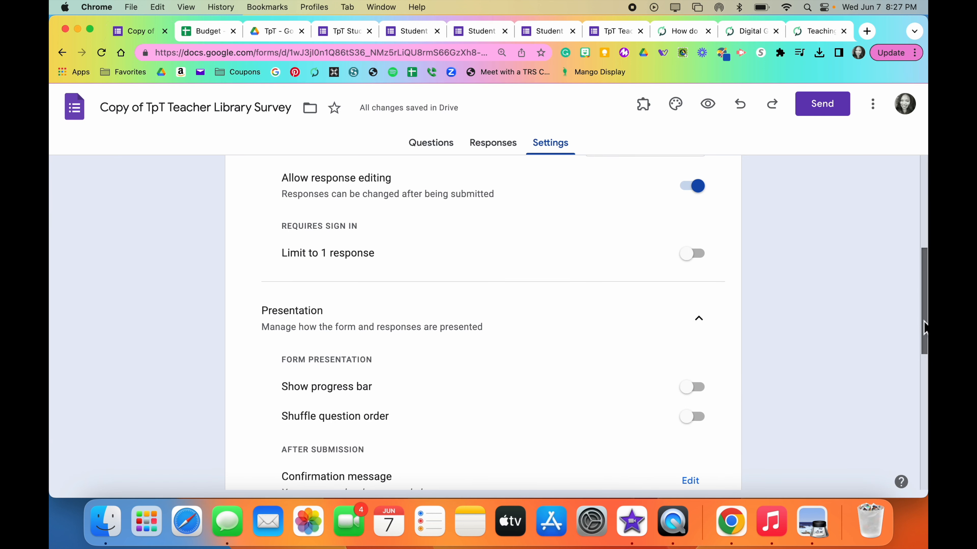
left_click_drag(924, 327, 906, 377)
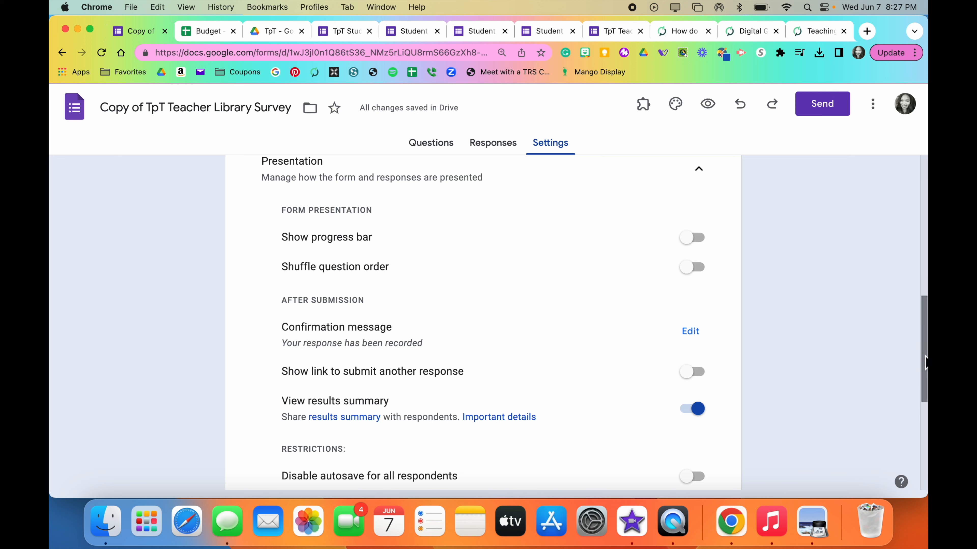
left_click_drag(925, 361, 919, 392)
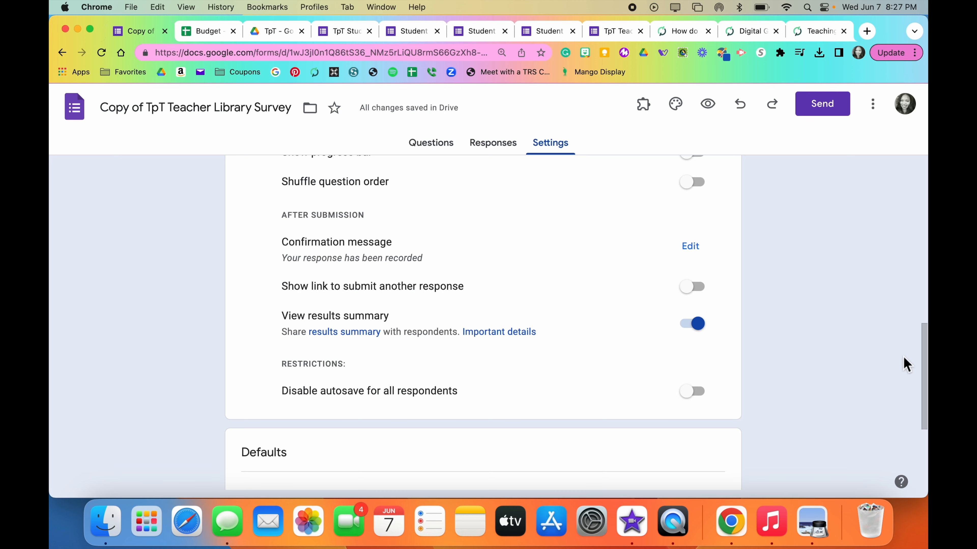
scroll(904, 375, "down", 3)
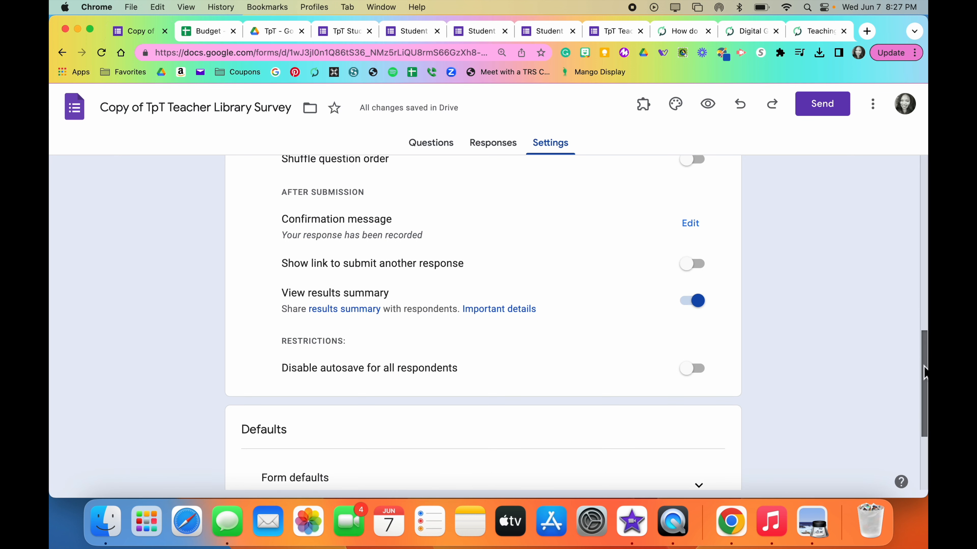
Turn the View results summary setting off and on again, and look over the form's Defaults section.
left_click(703, 270)
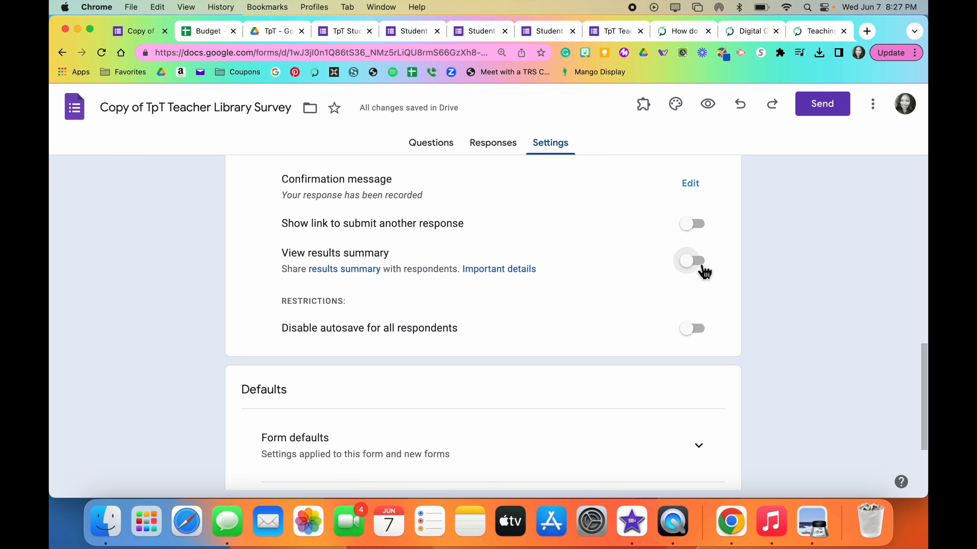
left_click(700, 273)
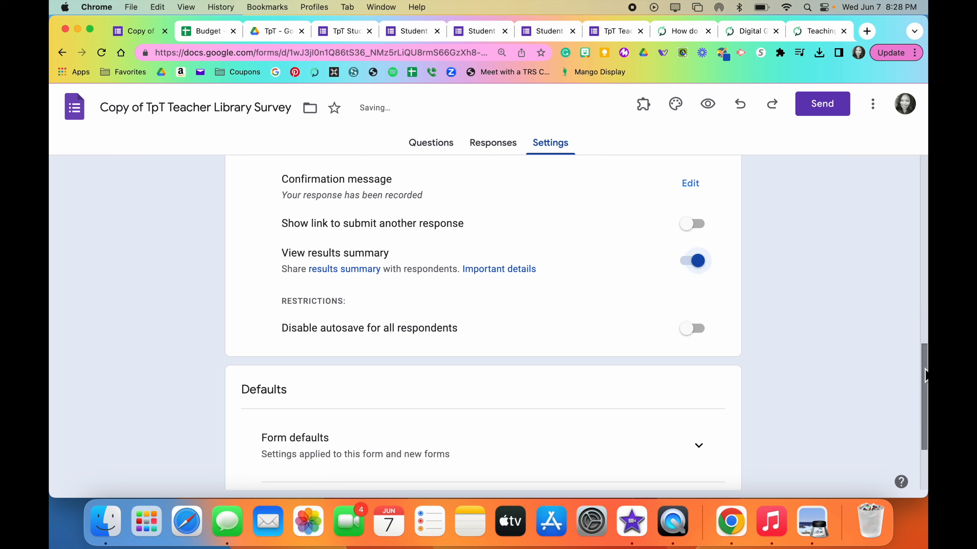
left_click_drag(924, 375, 922, 416)
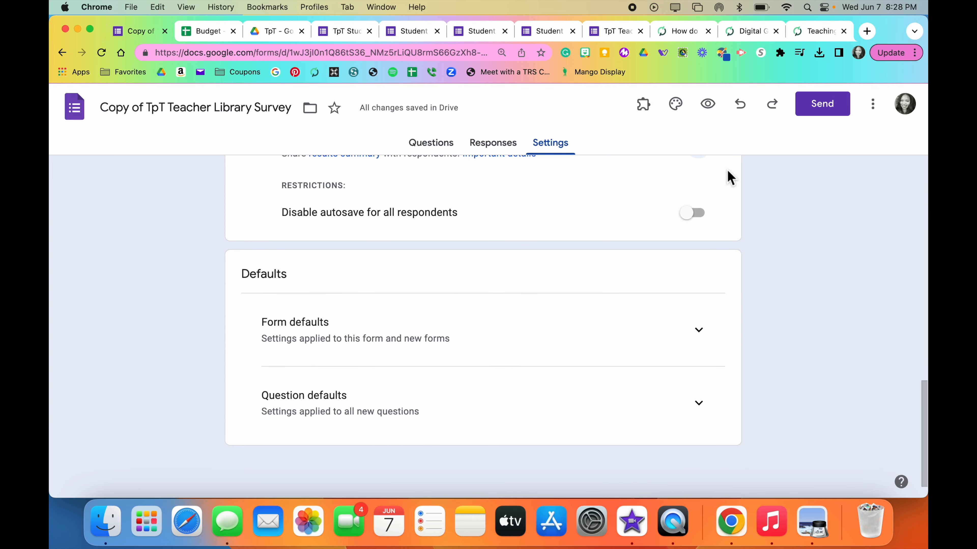
Check the form's Responses page and return to the beginning of the survey questions.
left_click(495, 153)
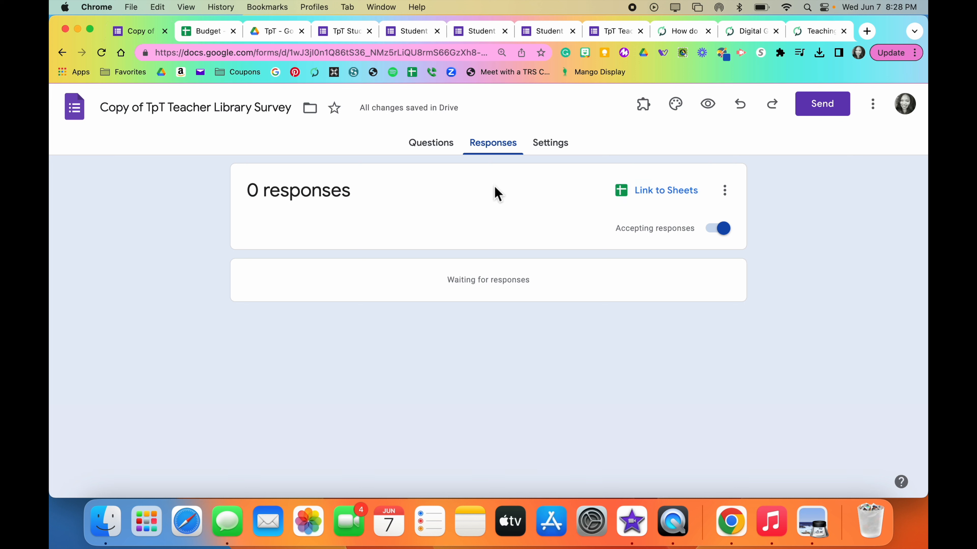
left_click(436, 151)
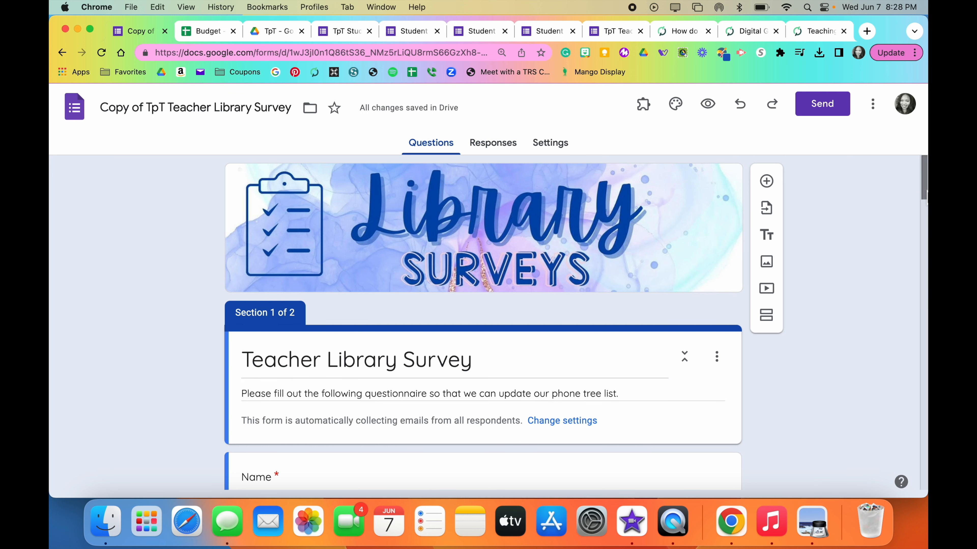
scroll(924, 194, "down", 2)
scroll(923, 186, "up", 2)
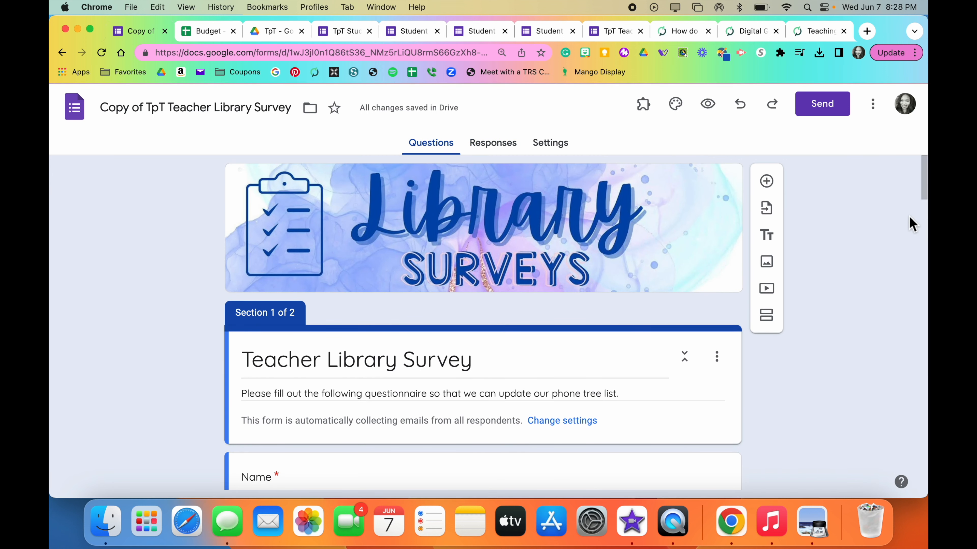
Open the form's theme options and review the text styles, header image and color choices.
left_click(678, 111)
left_click(829, 274)
left_click(831, 278)
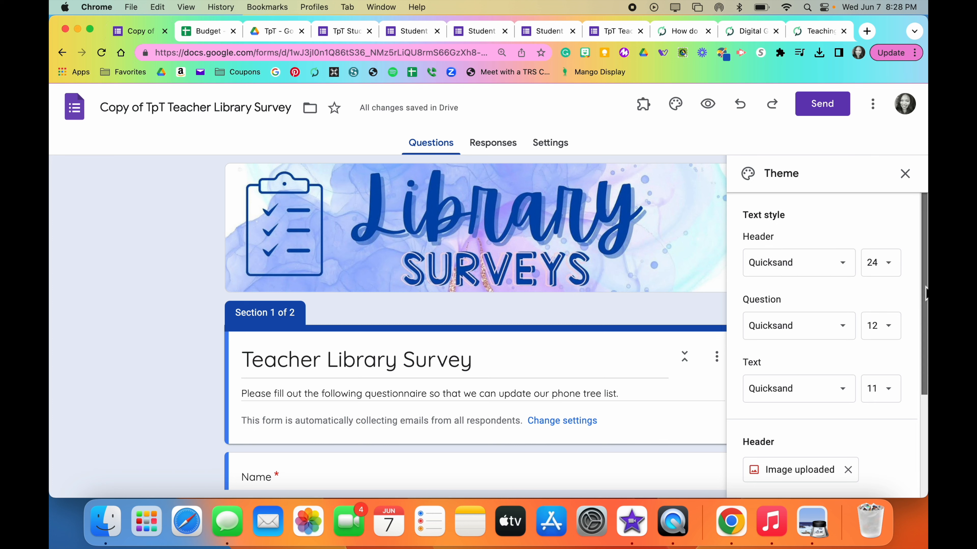
left_click_drag(925, 293, 917, 353)
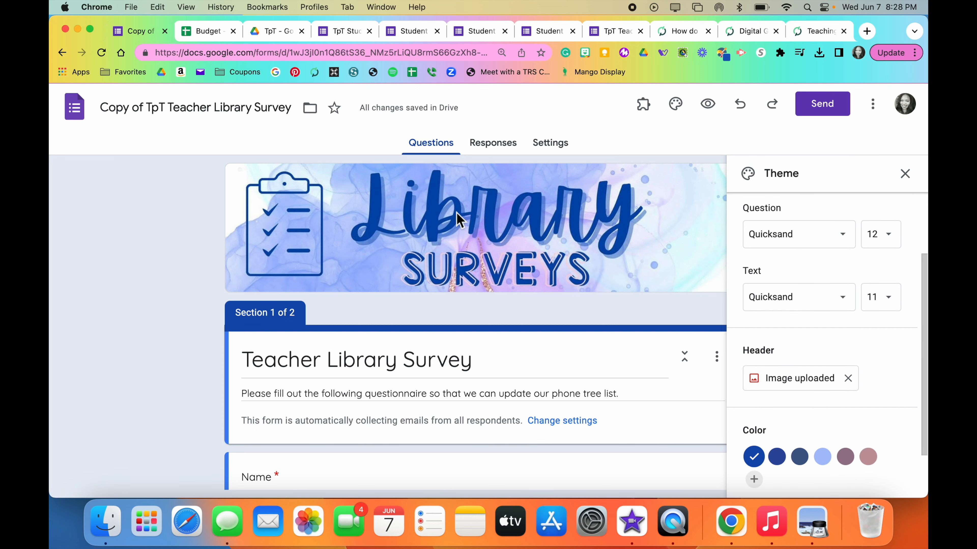
Try the #9a7a8f theme color and other swatches, restore the blue #104daf, and close the theme options.
left_click(844, 460)
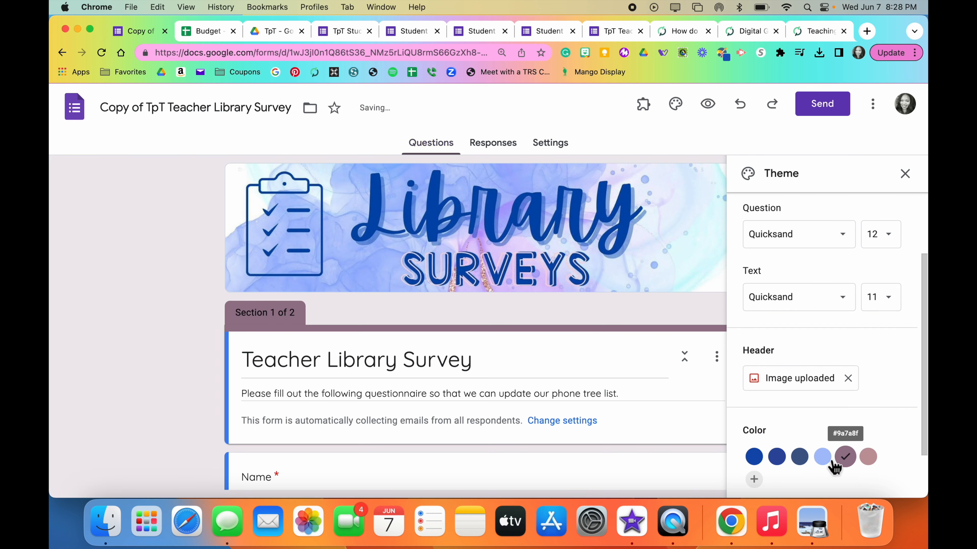
left_click(800, 458)
left_click(776, 458)
left_click(761, 460)
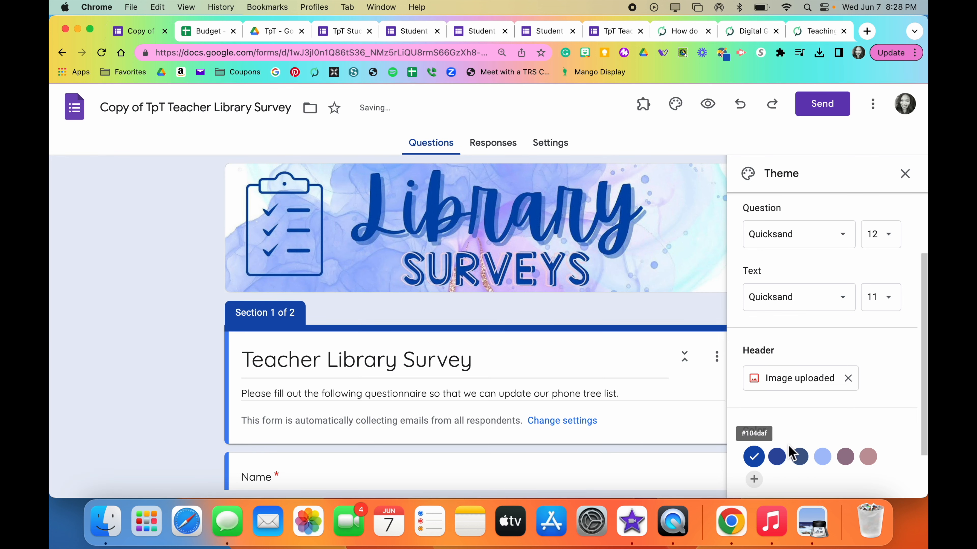
left_click(905, 174)
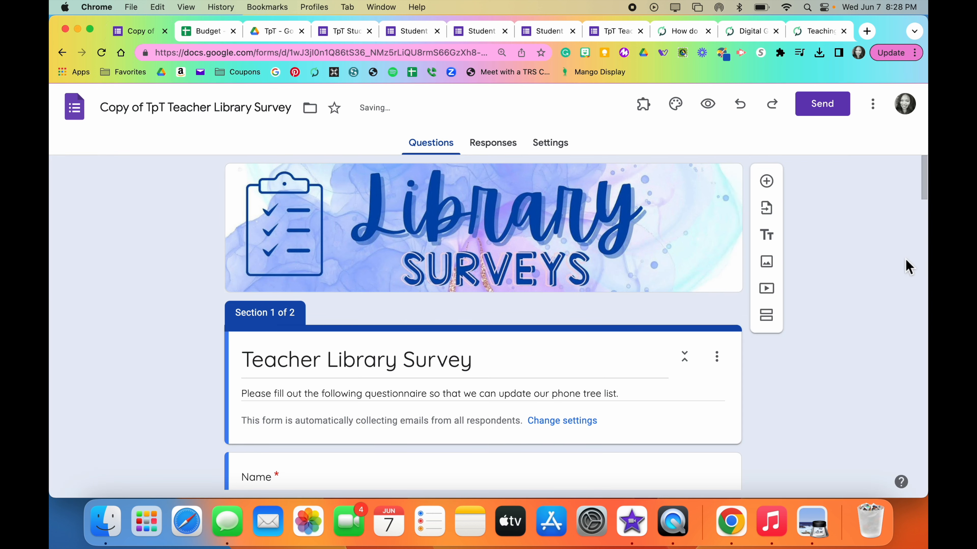
Open the Name question's staff member choices and the Grade Level question's checkbox options for editing.
left_click_drag(926, 188, 925, 223)
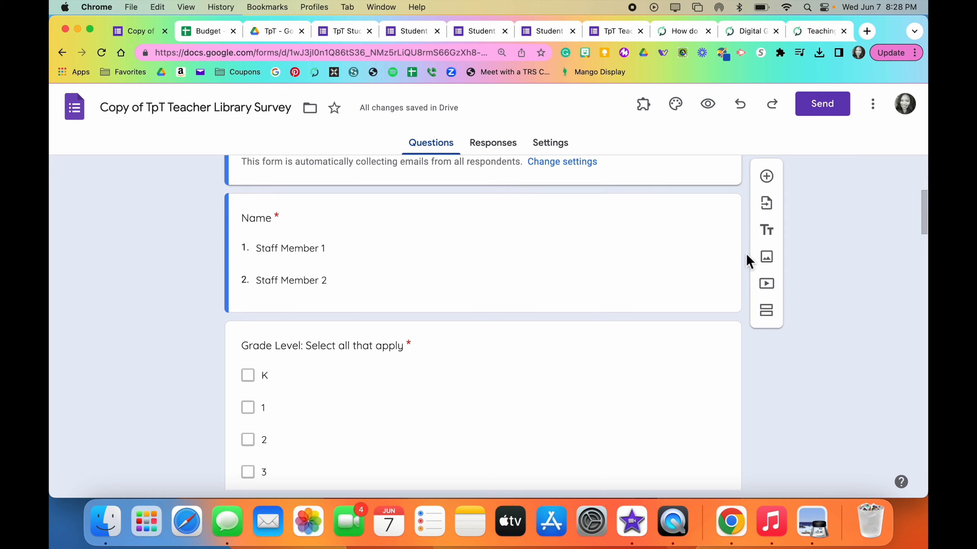
left_click(310, 261)
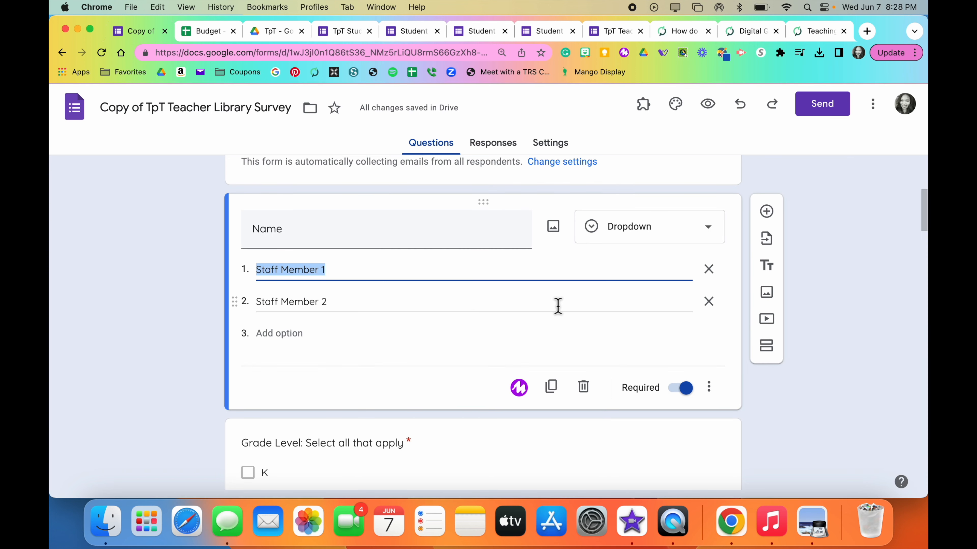
left_click_drag(925, 211, 921, 239)
left_click(328, 248)
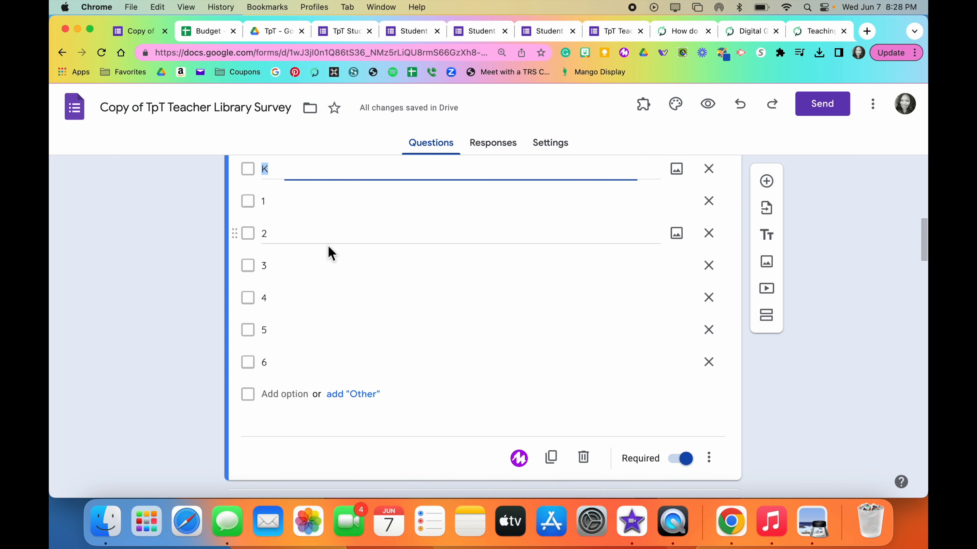
Replace the Grade Level question's checkbox option 3 with 9.
left_click(276, 271)
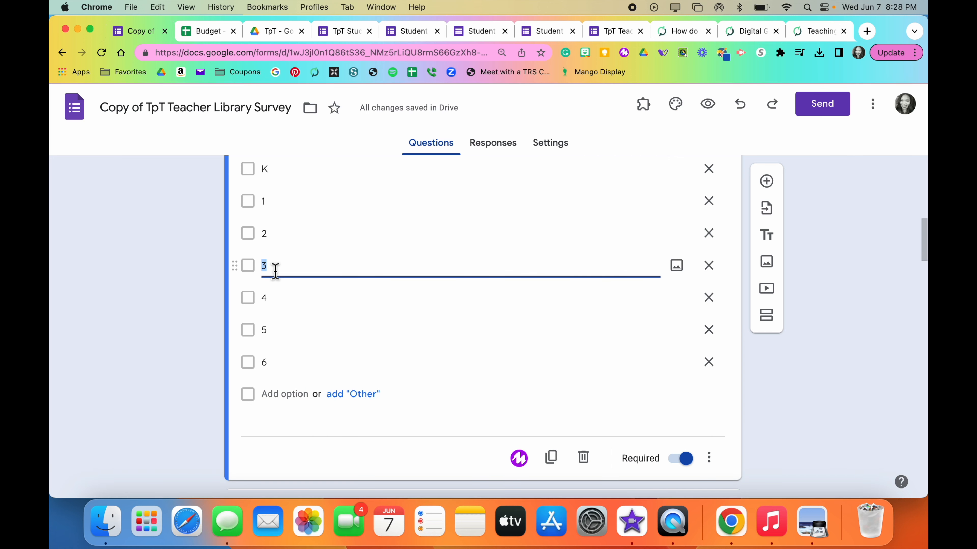
type("5")
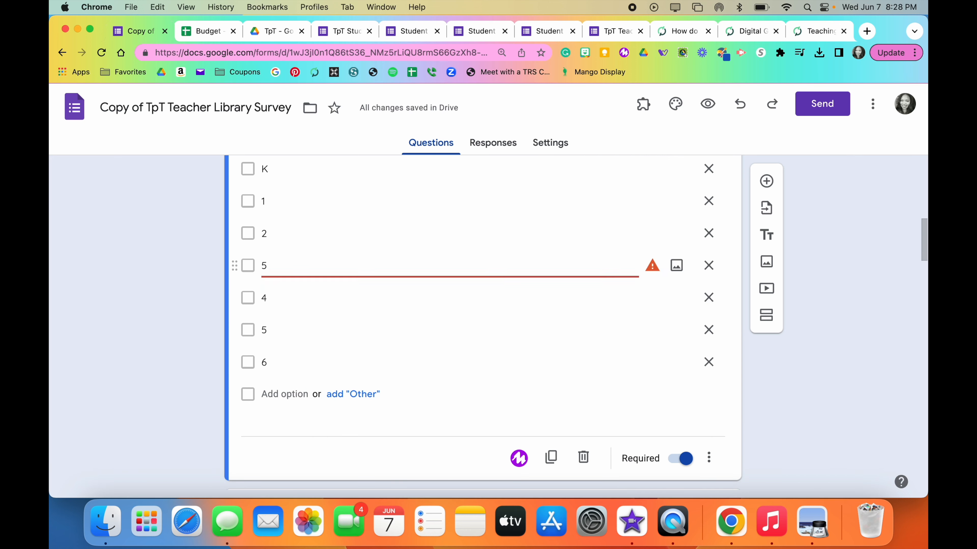
left_click(912, 446)
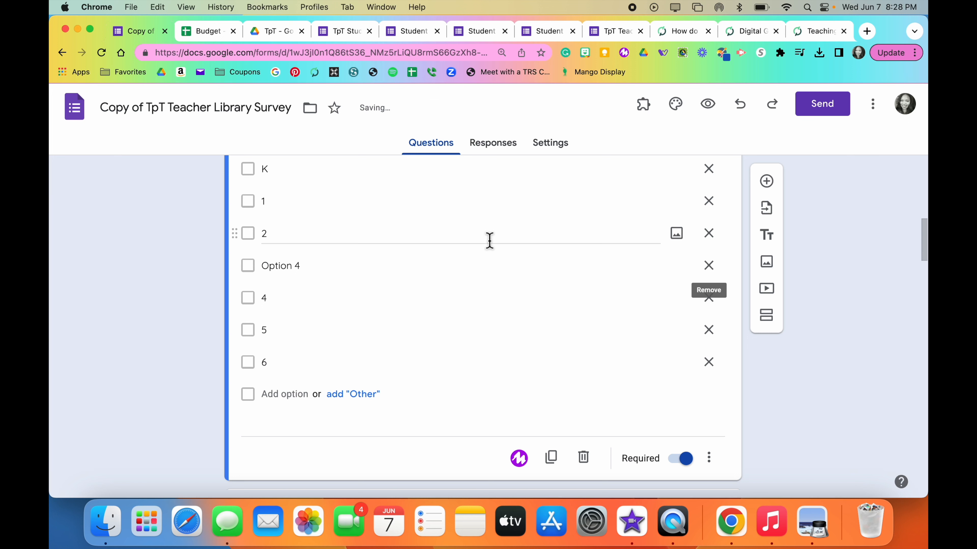
left_click(297, 265)
type("9")
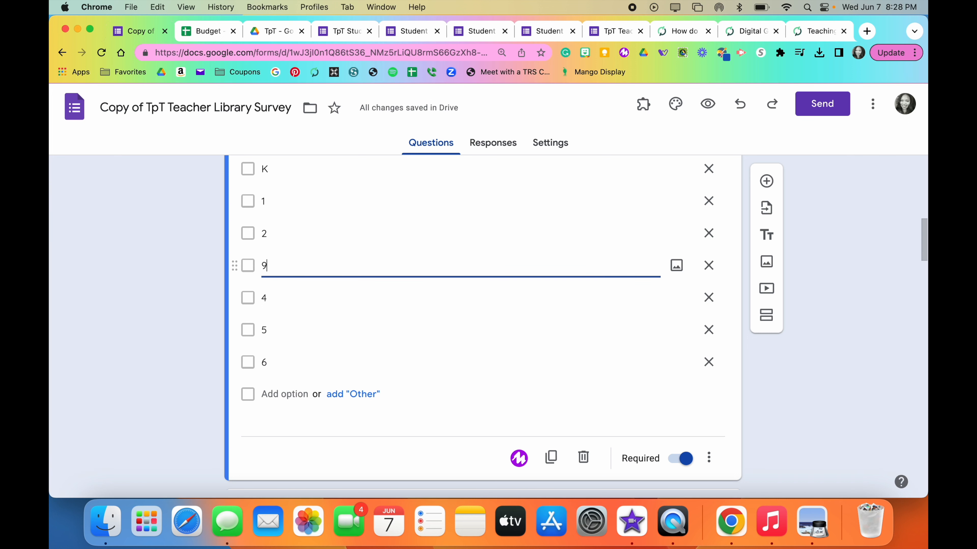
left_click(826, 348)
Open the Math option of the Subject Area question for editing and review the question's other checkbox options.
left_click_drag(923, 259, 904, 297)
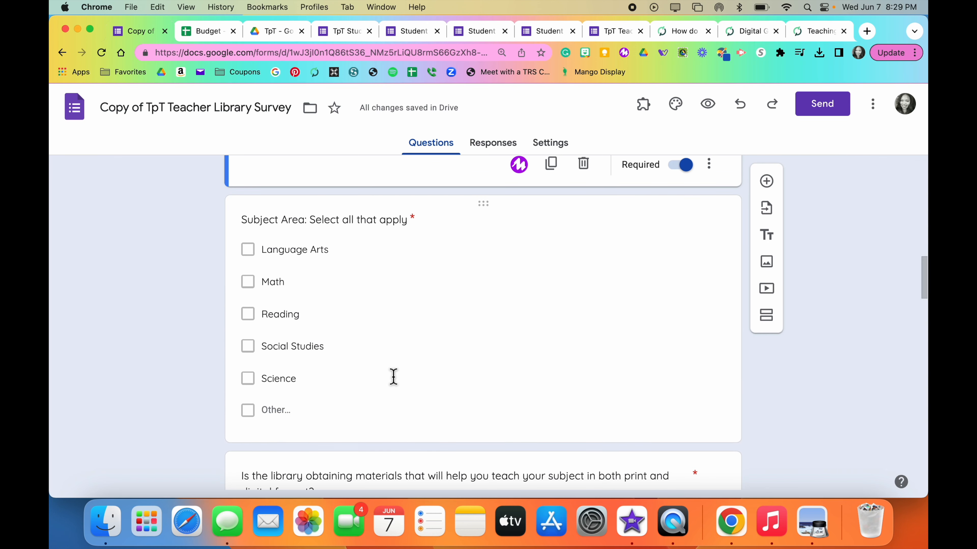
left_click(346, 280)
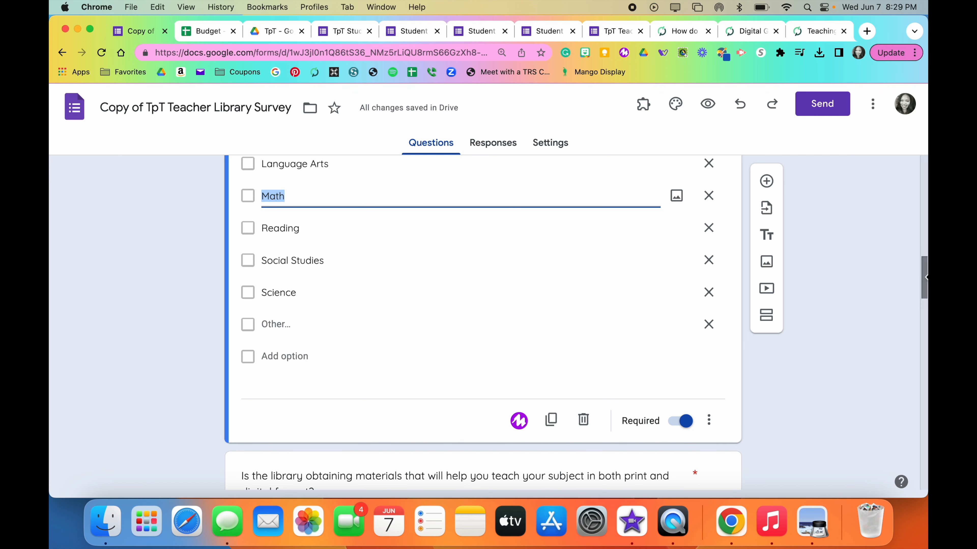
left_click_drag(924, 279, 925, 283)
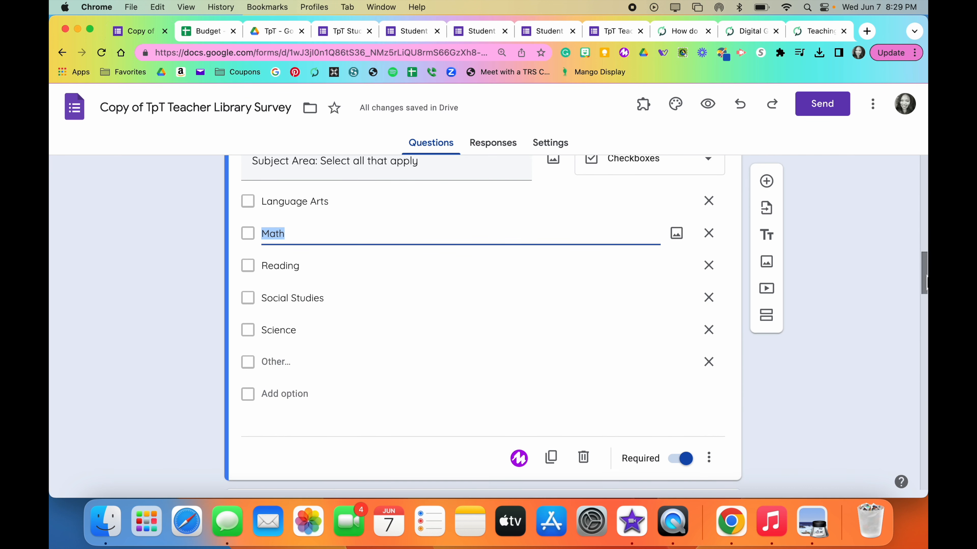
Review the answer types available for the question about a DVD or CD the library should obtain, leaving it as Paragraph.
left_click_drag(925, 279, 900, 336)
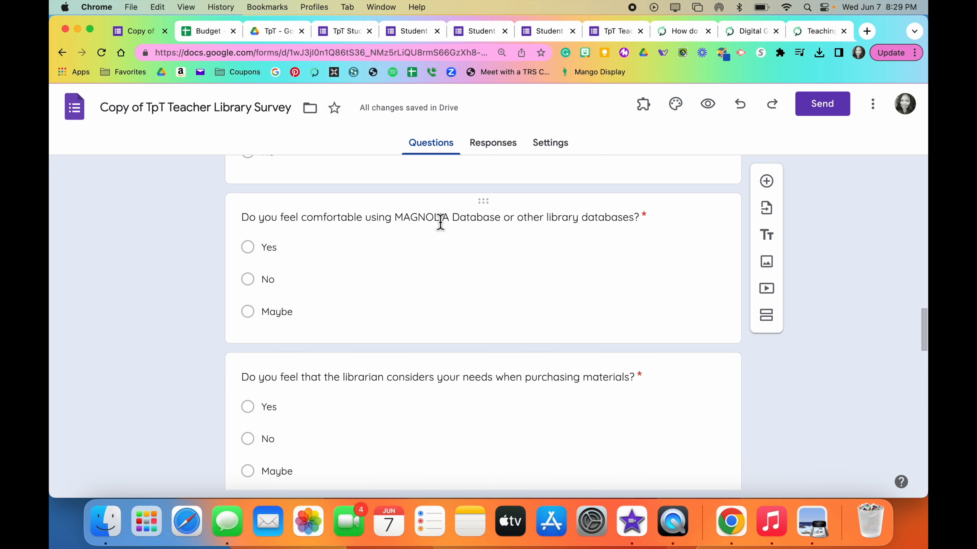
left_click_drag(924, 341, 898, 414)
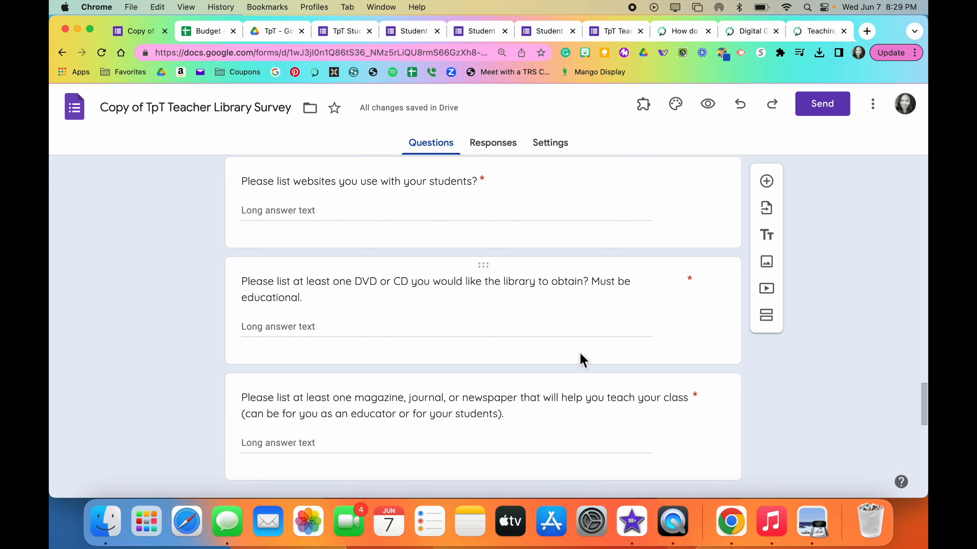
left_click(496, 293)
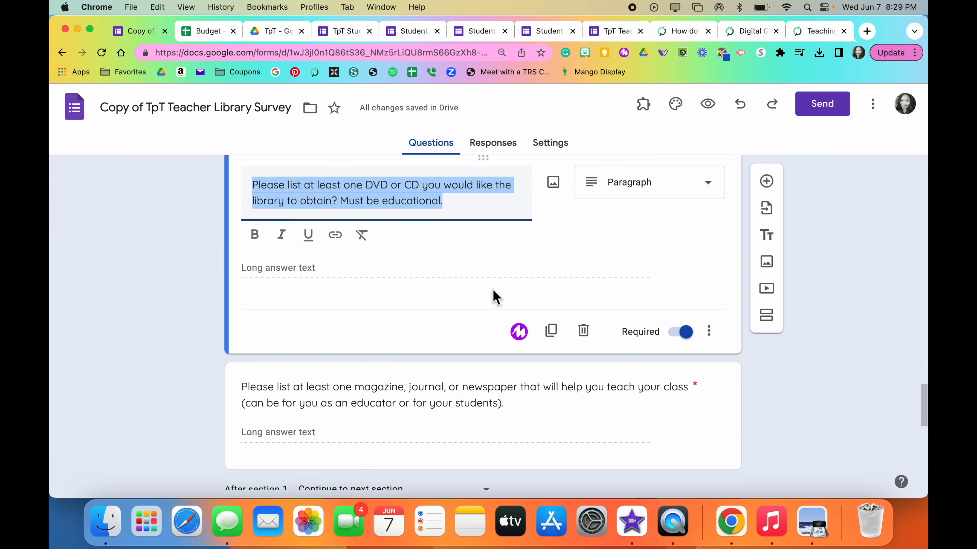
left_click(691, 196)
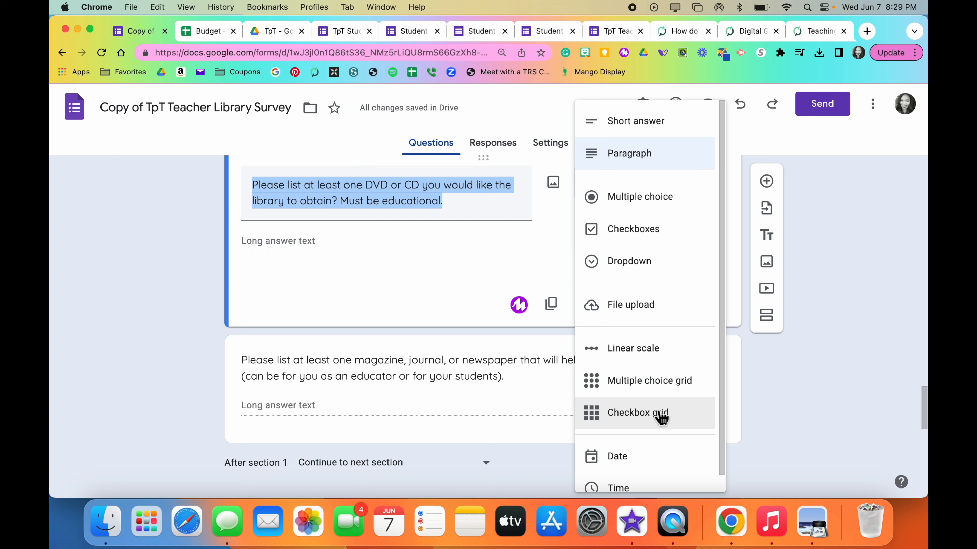
left_click(848, 296)
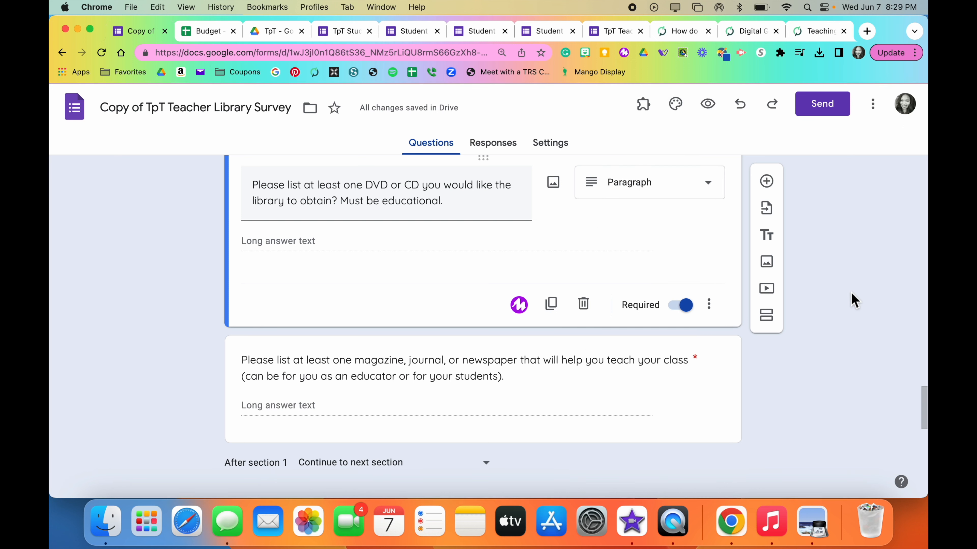
Open the books or materials question in the Suggestions section at the end of the form for editing.
left_click_drag(924, 410, 899, 476)
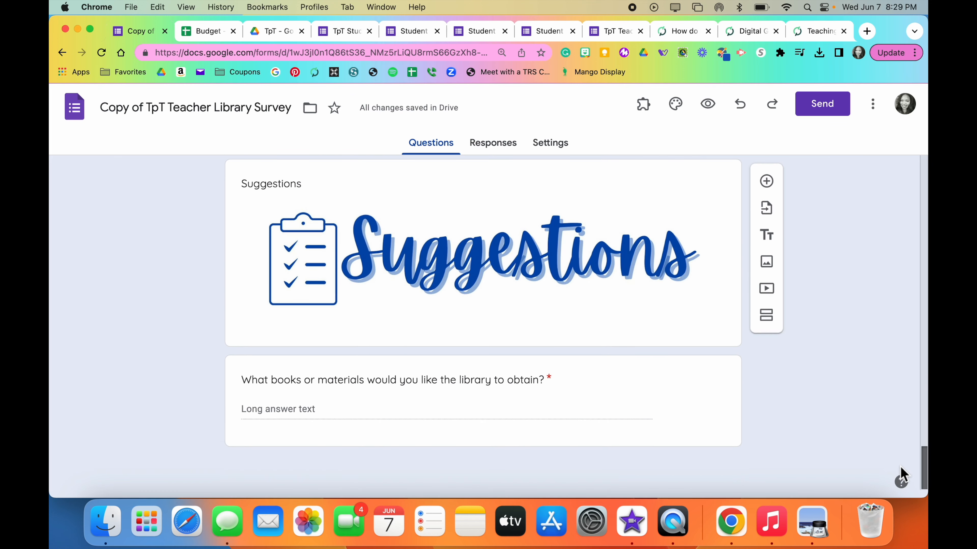
left_click(495, 429)
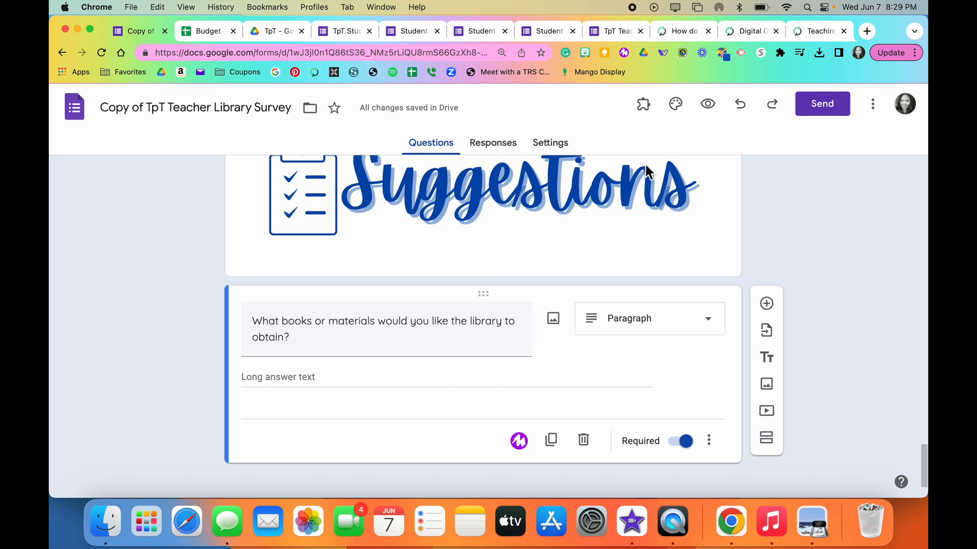
Preview the survey as respondents see it, look through its questions, and return to the beginning.
left_click(707, 104)
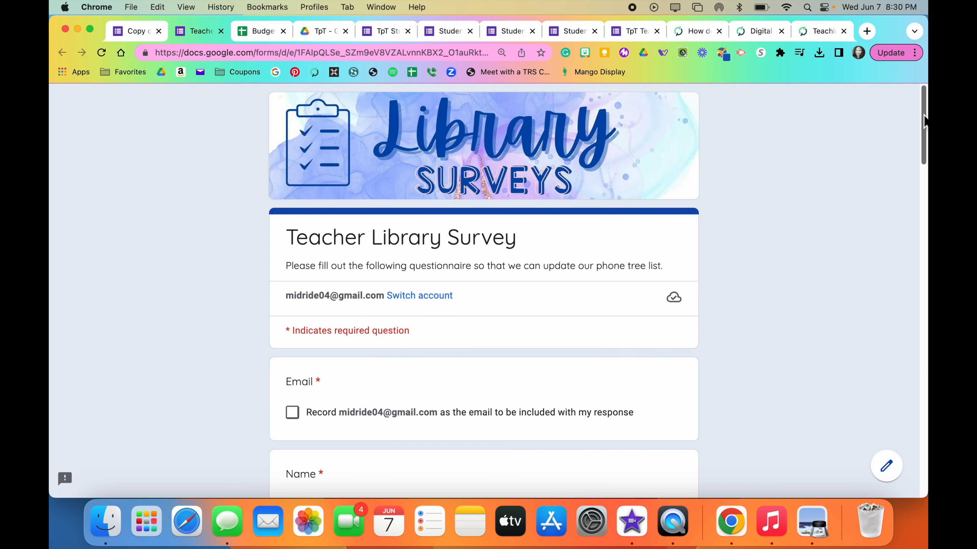
left_click_drag(923, 121, 873, 238)
scroll(873, 238, "down", 15)
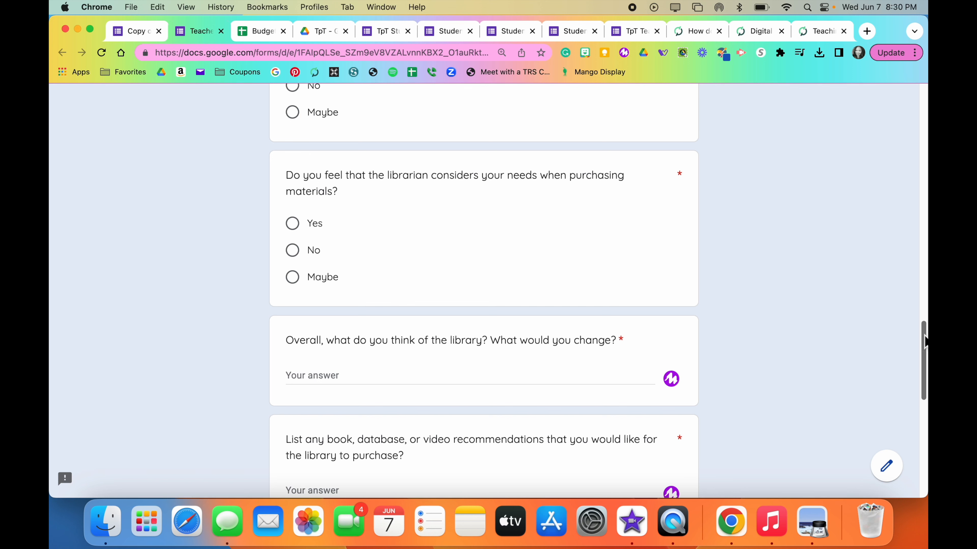
scroll(922, 358, "down", 2)
scroll(922, 347, "down", 12)
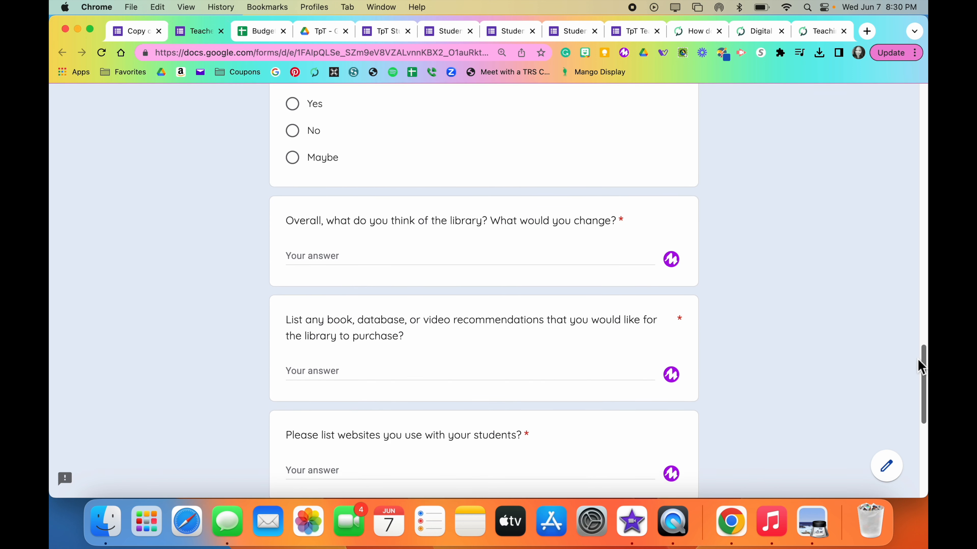
scroll(517, 111, "up", 20)
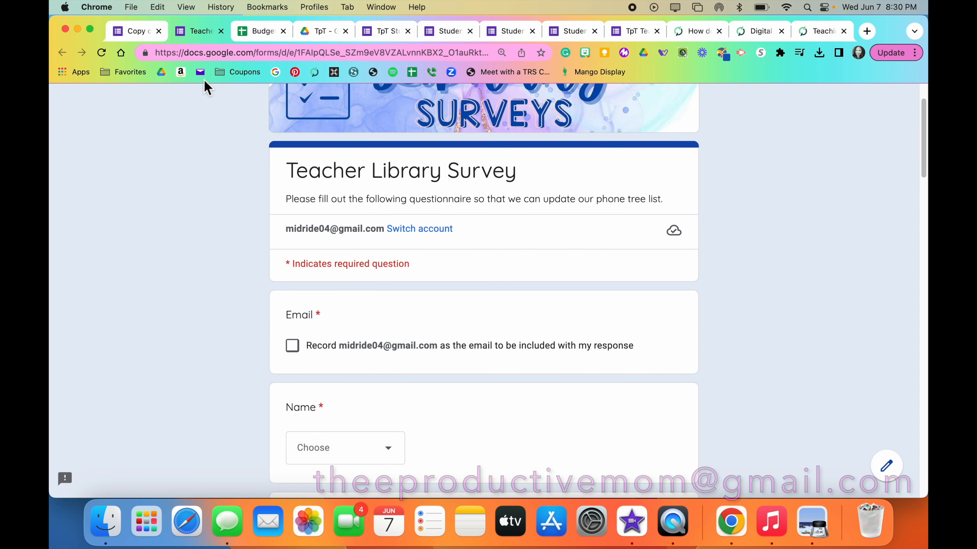
Switch to the Preview app to show the Thank You page with the survey template links.
left_click(812, 529)
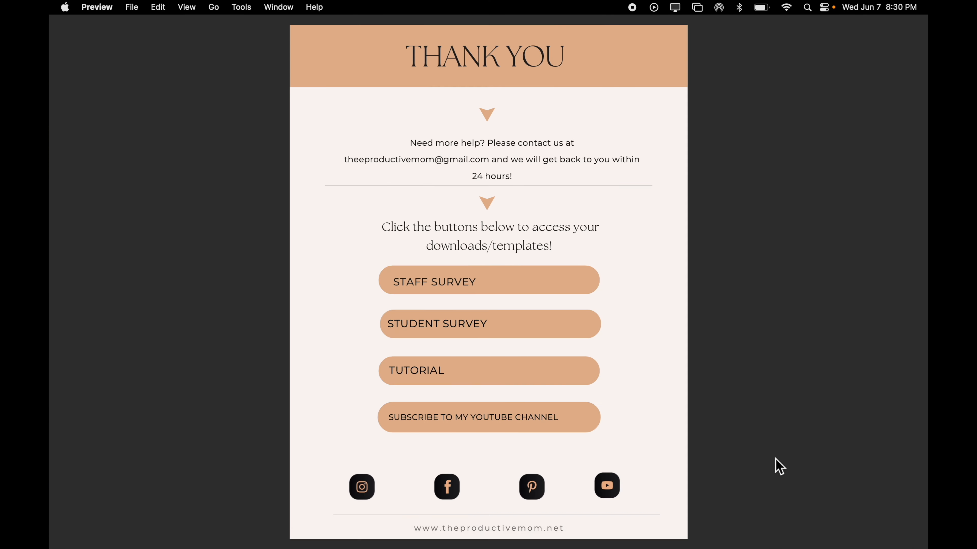